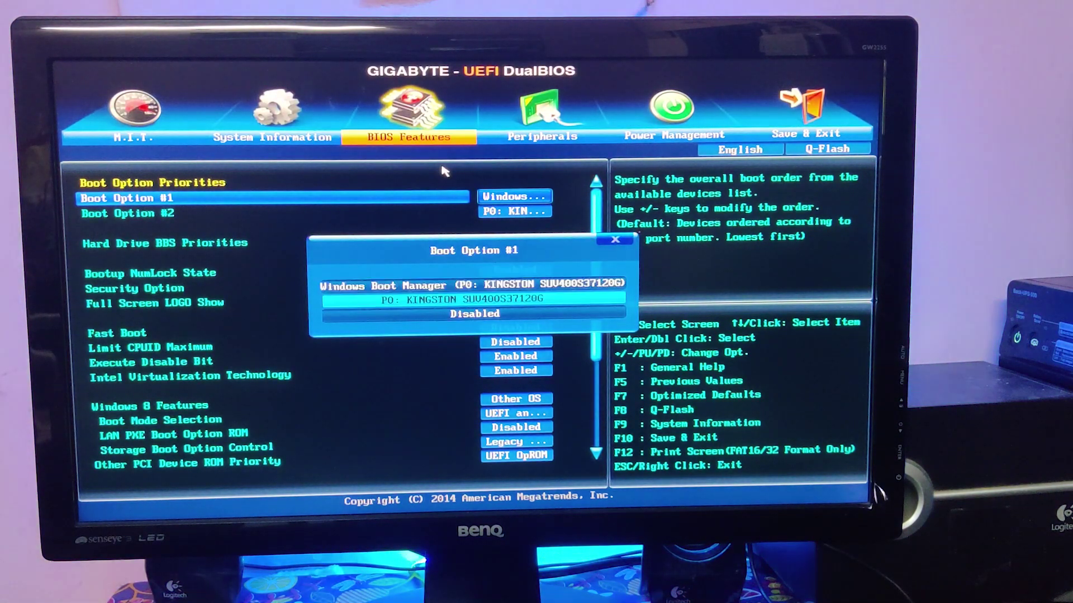
- Set Boot Option #1 to Windows Boot Manager (P0: KINGSTON SUV400S37120G)
key(Down)
key(Up)
key(Down)
key(Down)
key(Up)
key(Up)
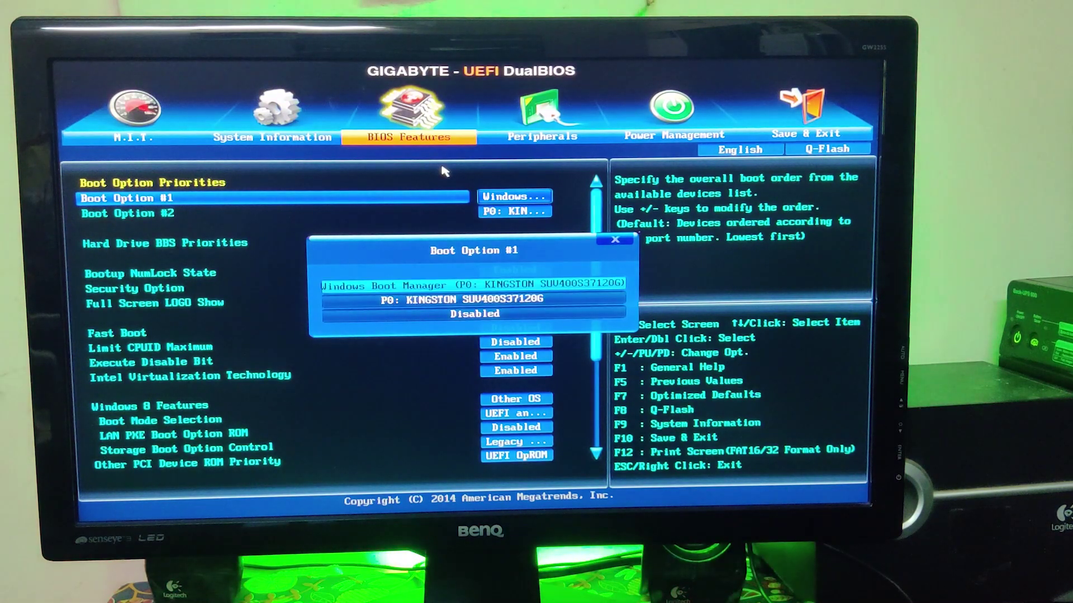
key(Return)
key(Down)
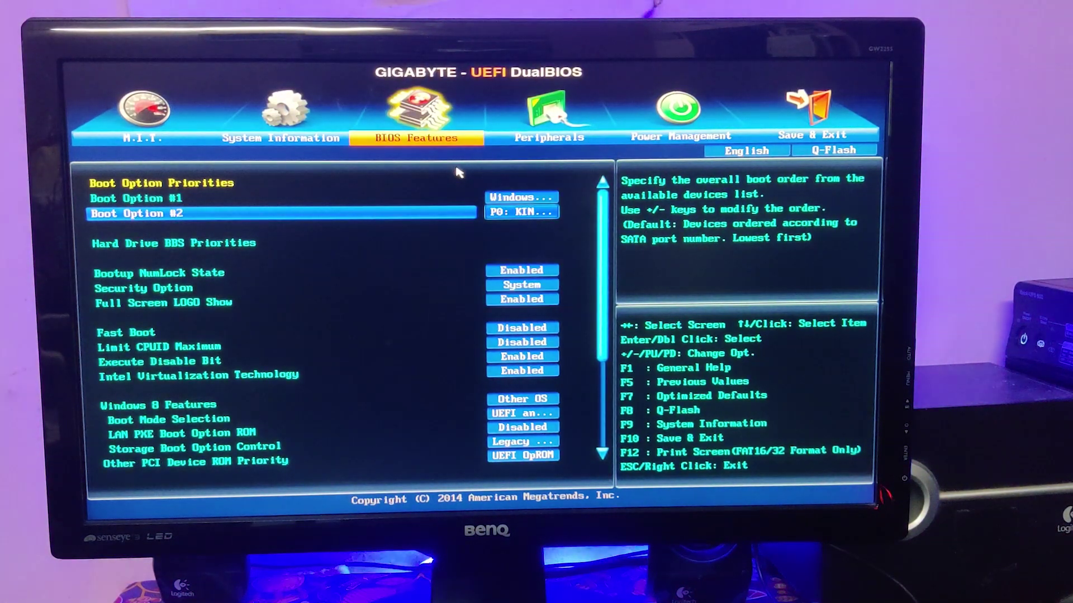
- Save the BIOS configuration and reset the computer, confirming the reset
key(Right)
key(Right)
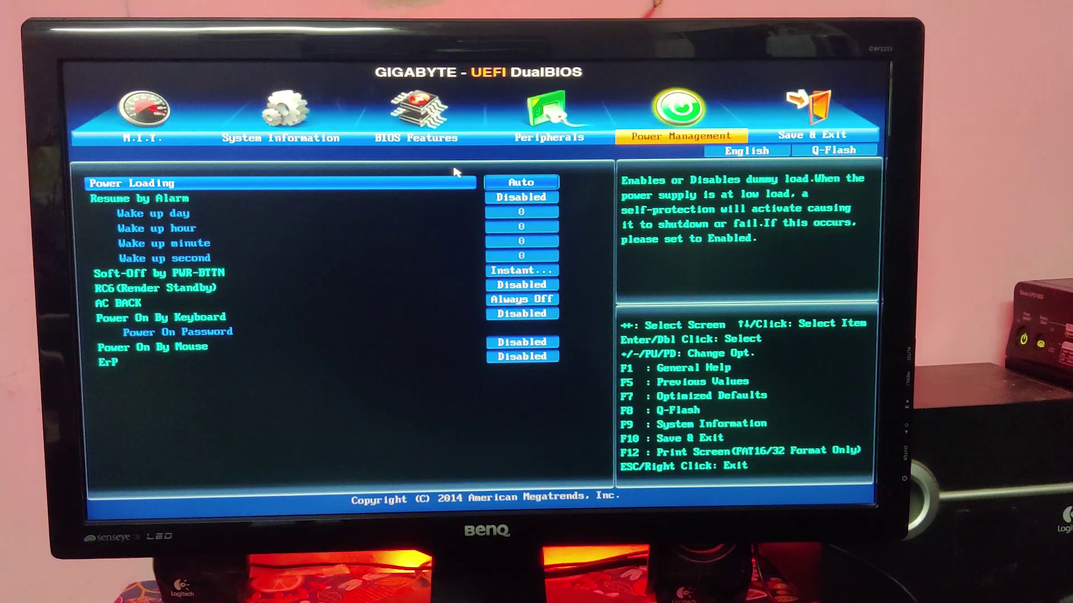
key(Right)
key(Left)
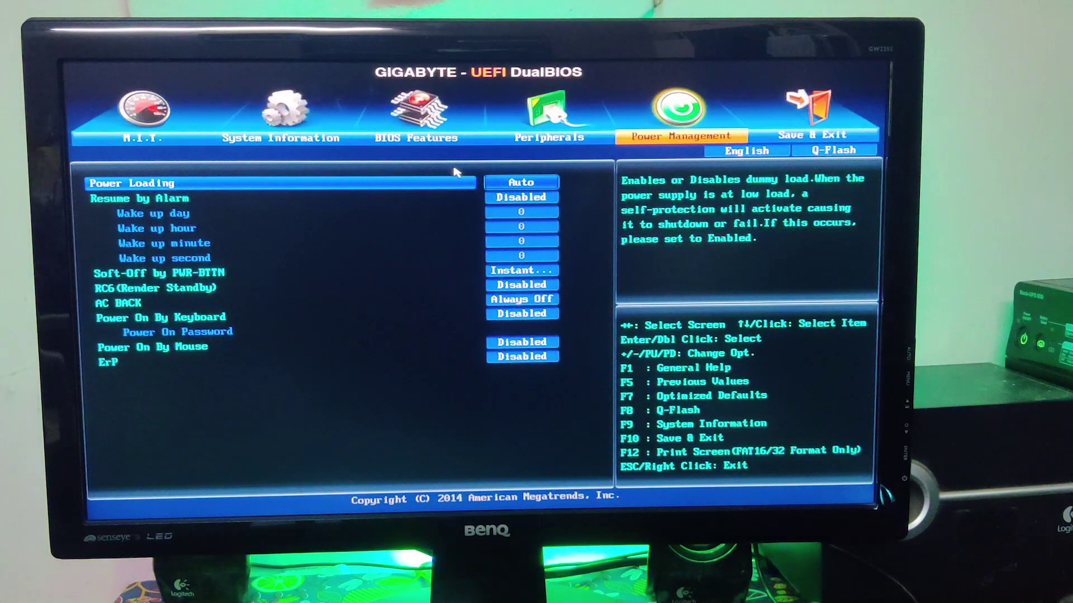
key(Right)
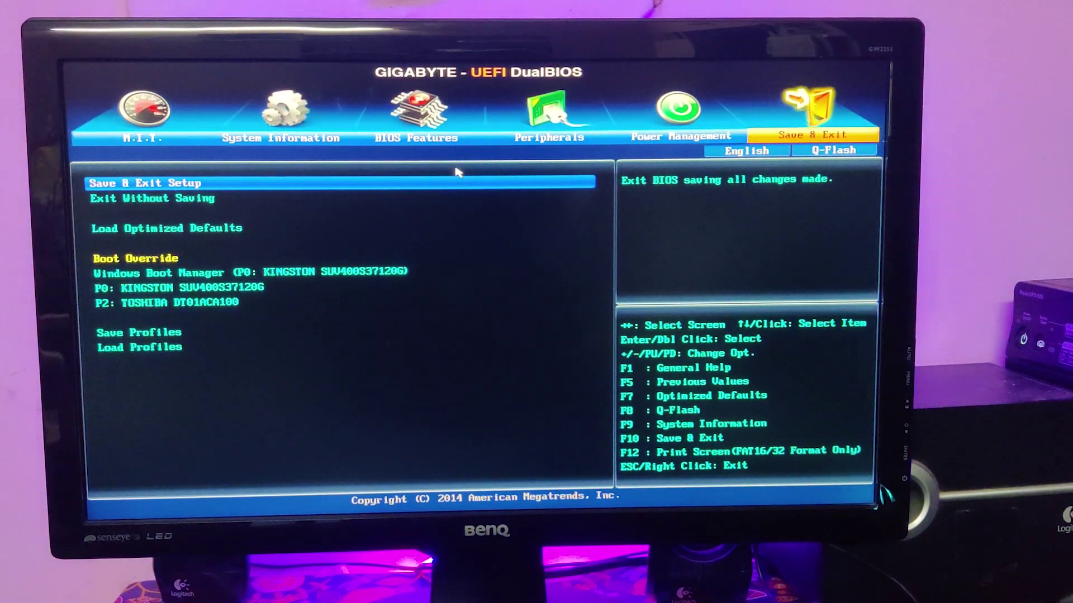
key(Return)
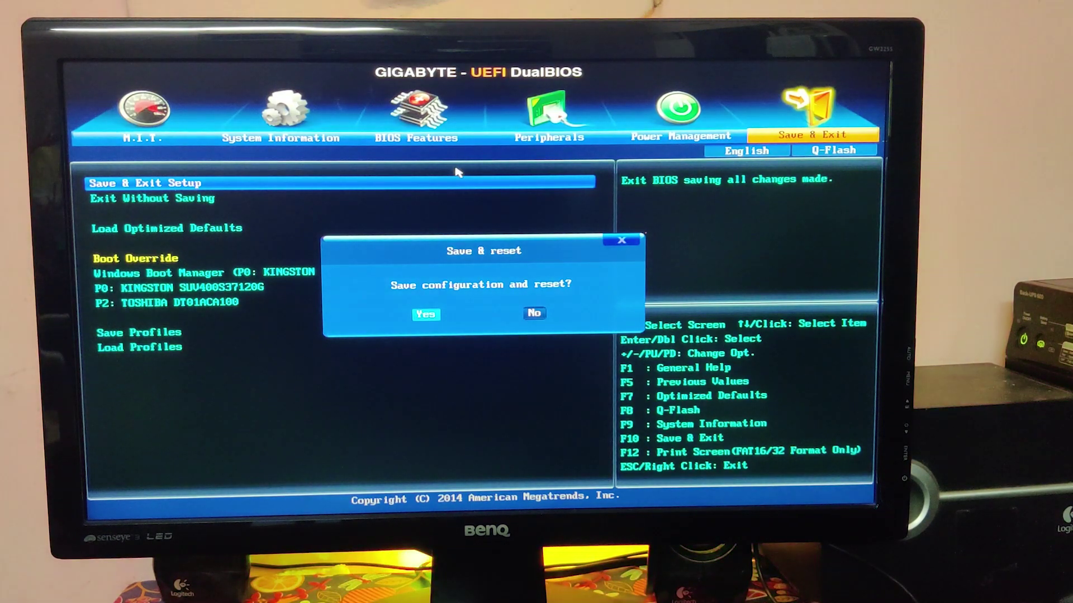
key(Return)
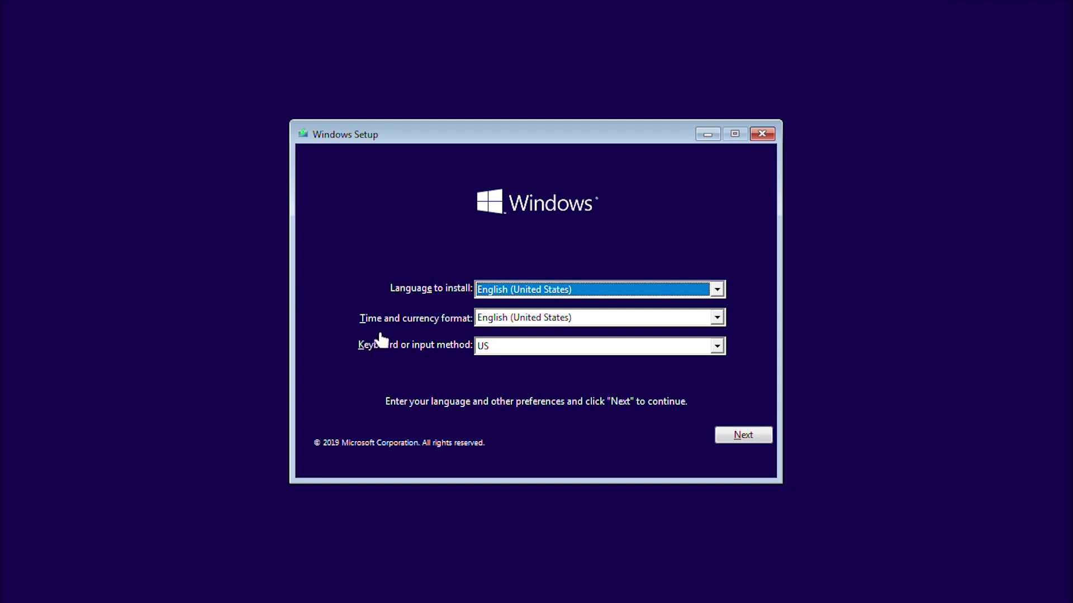
- Start the Windows installation with English (United States) and the US keyboard, without a product key
key(Return)
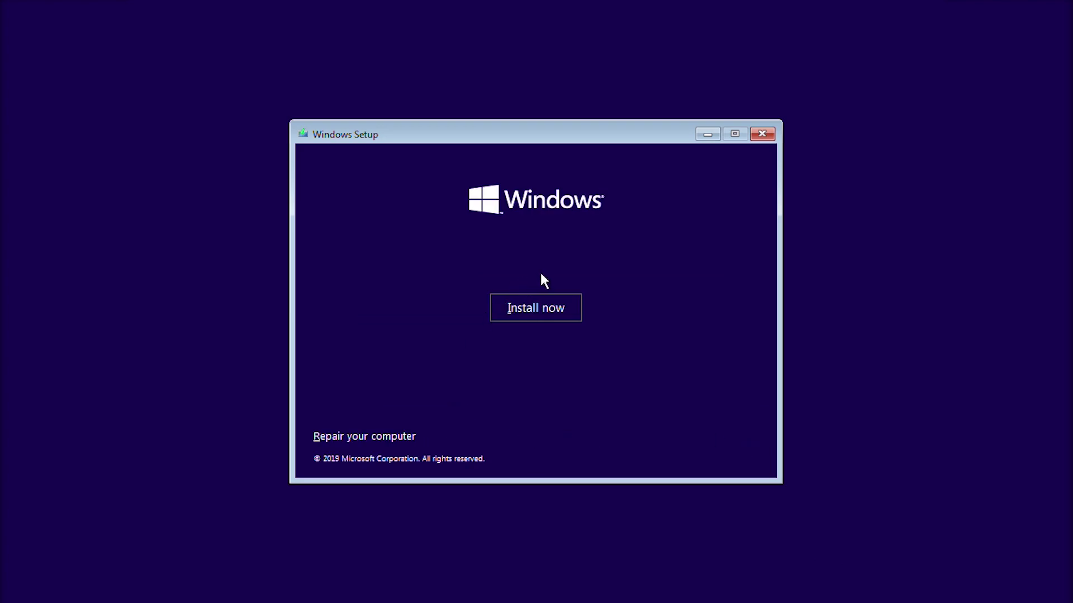
click(531, 310)
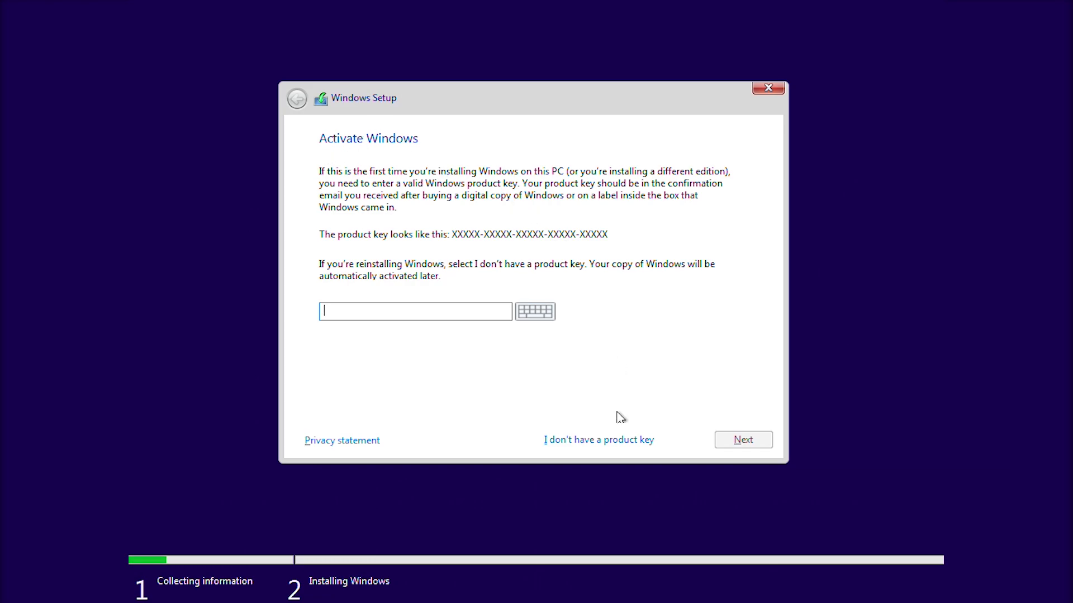
click(610, 440)
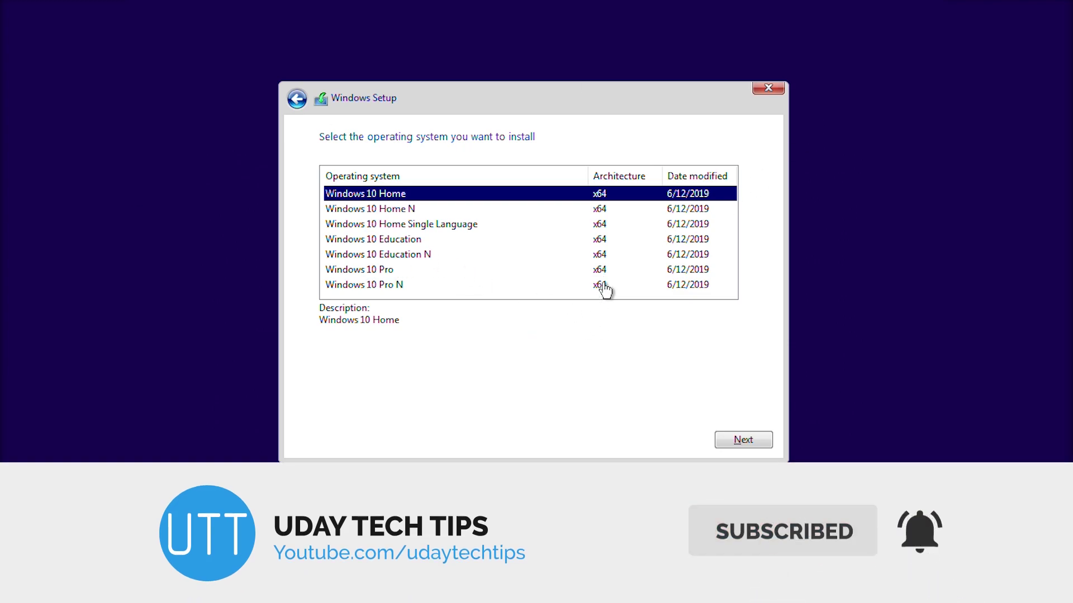
- Choose Windows 10 Pro x64 as the operating system to install and accept the license terms
click(367, 271)
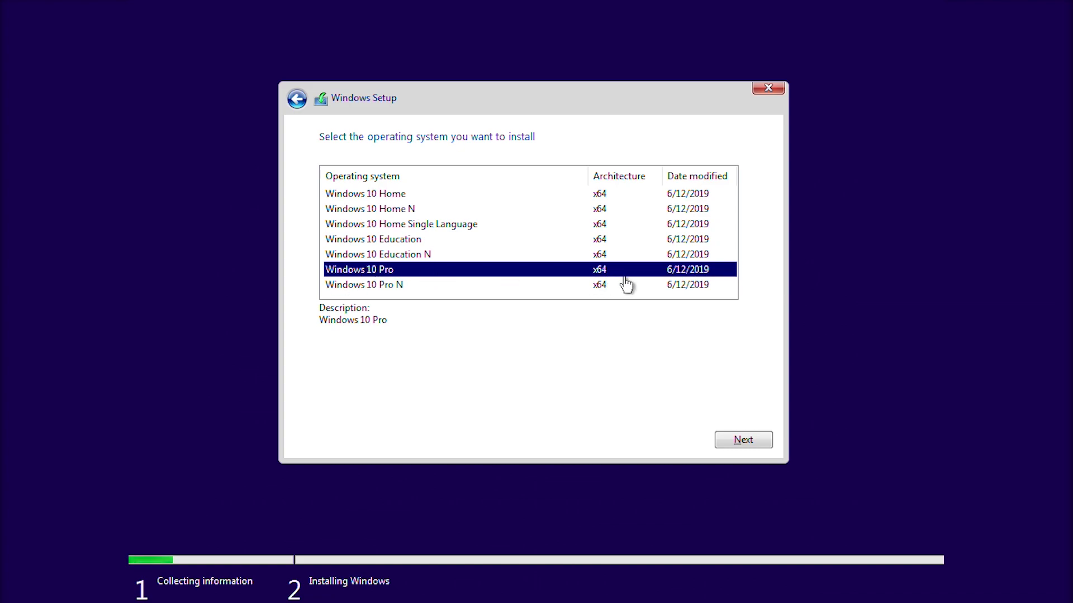
click(750, 447)
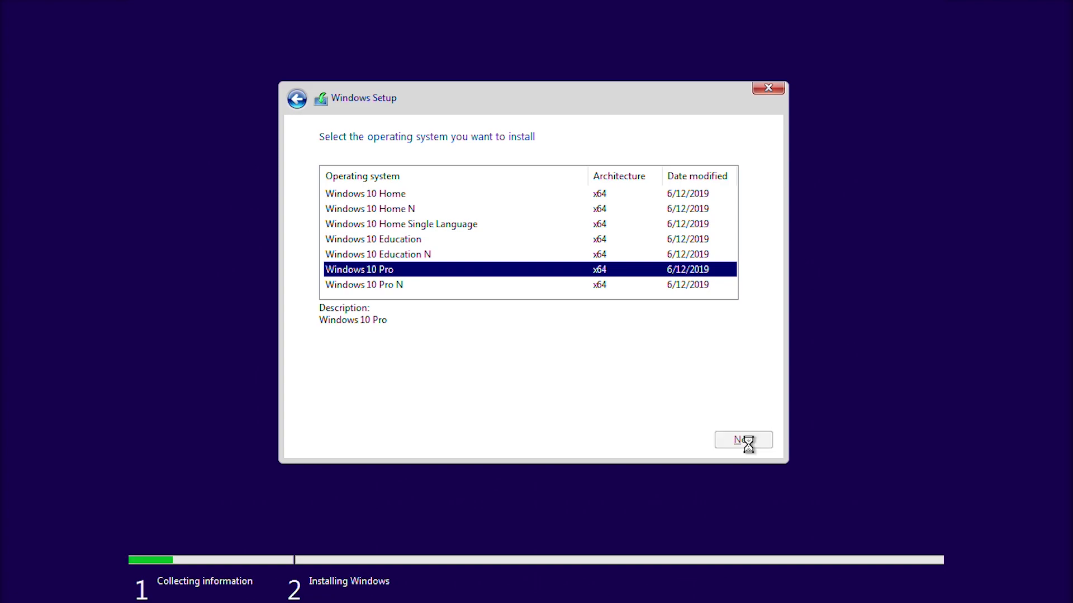
click(374, 401)
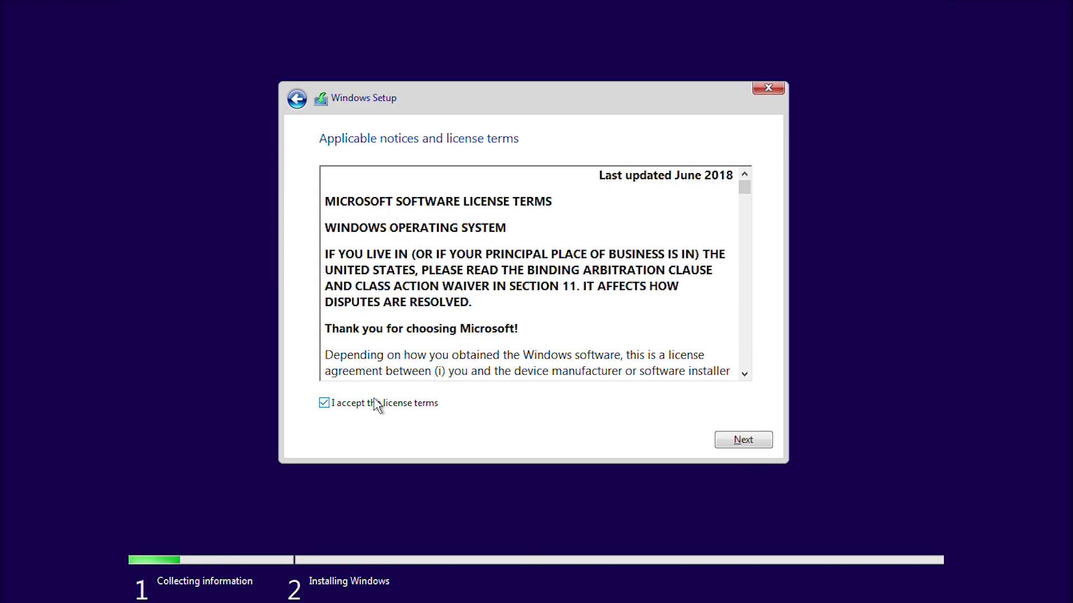
click(731, 444)
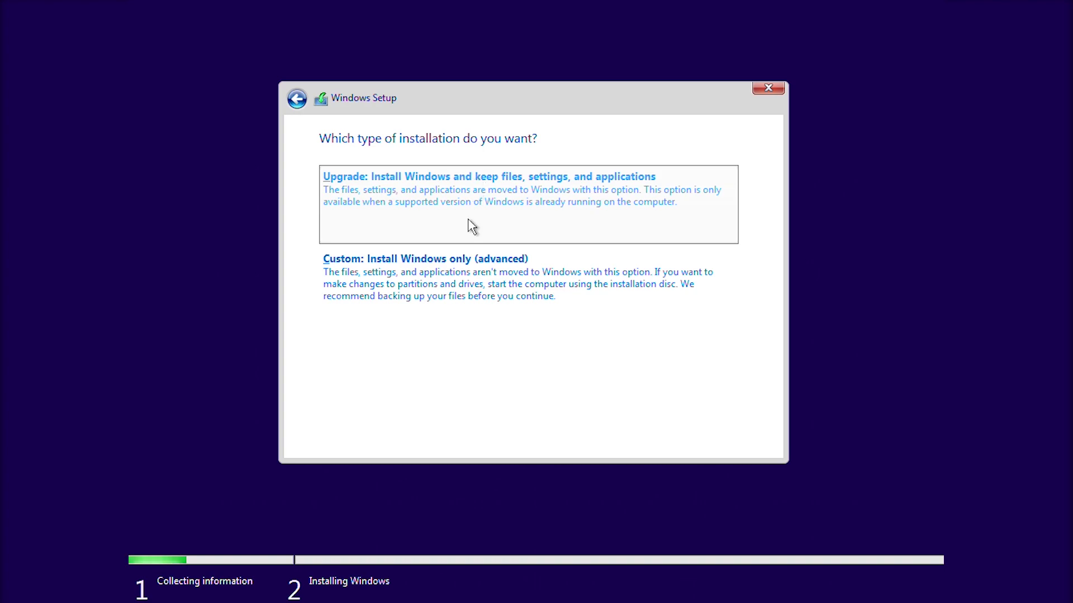
- Choose the custom Windows-only installation and install onto Drive 0 Unallocated Space
click(466, 293)
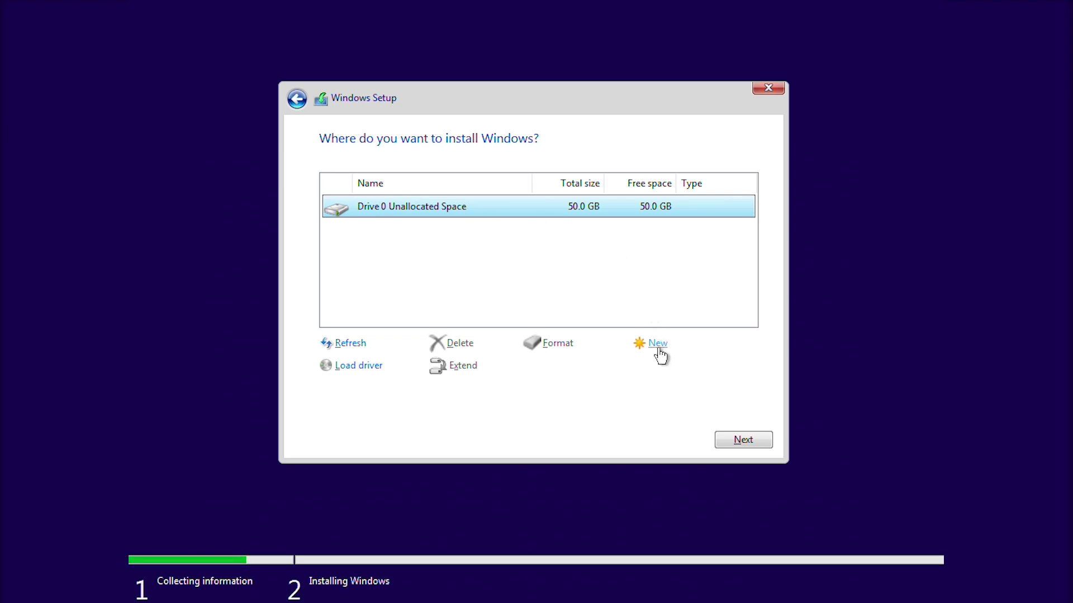
click(728, 443)
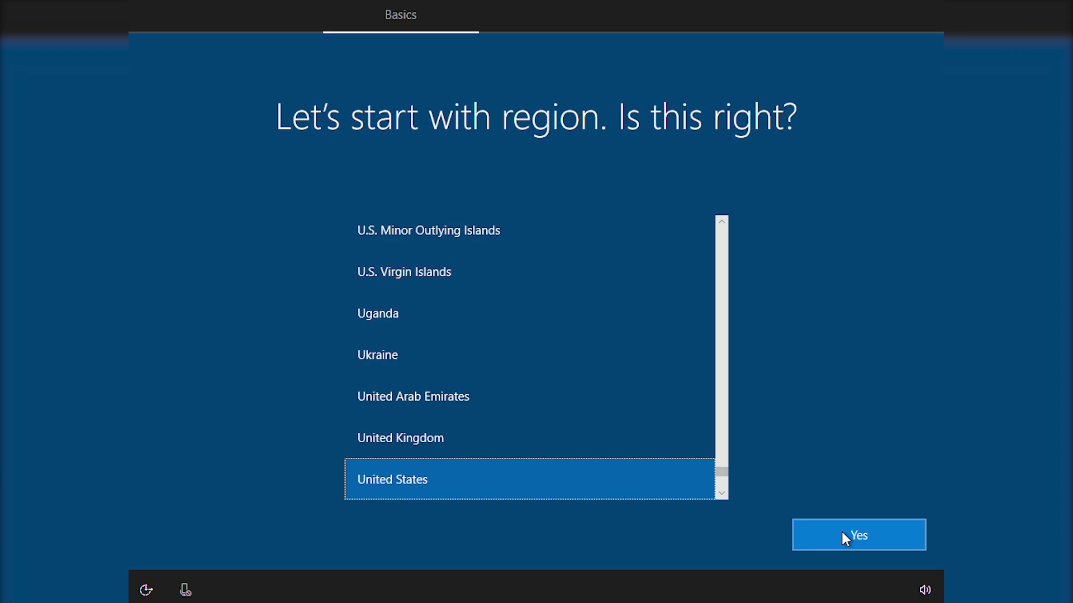
- Confirm United States as the region and US as the only keyboard layout, skipping a second layout
click(842, 534)
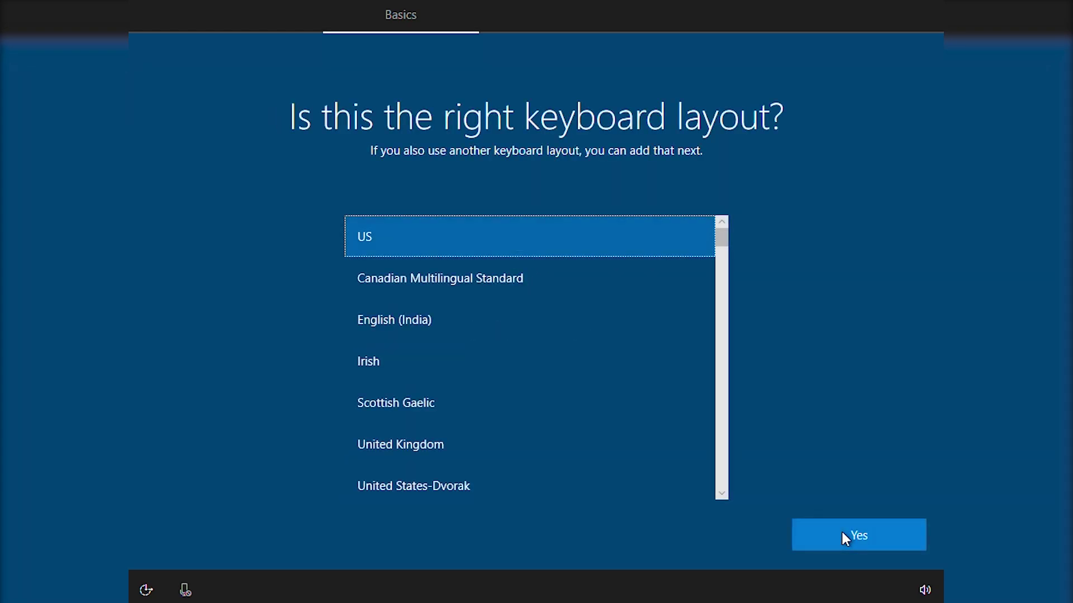
click(841, 533)
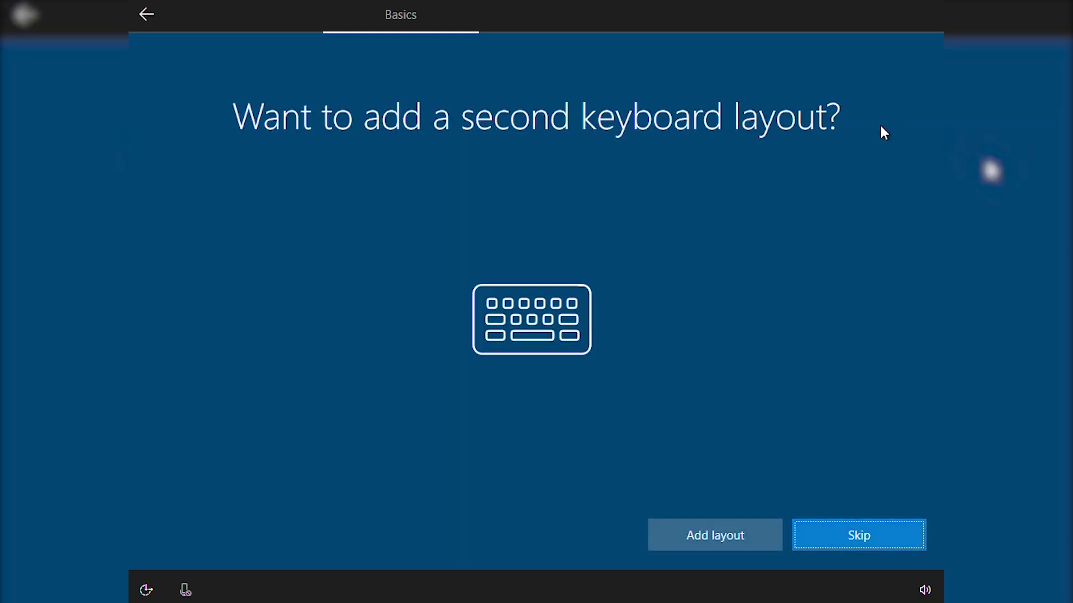
click(856, 536)
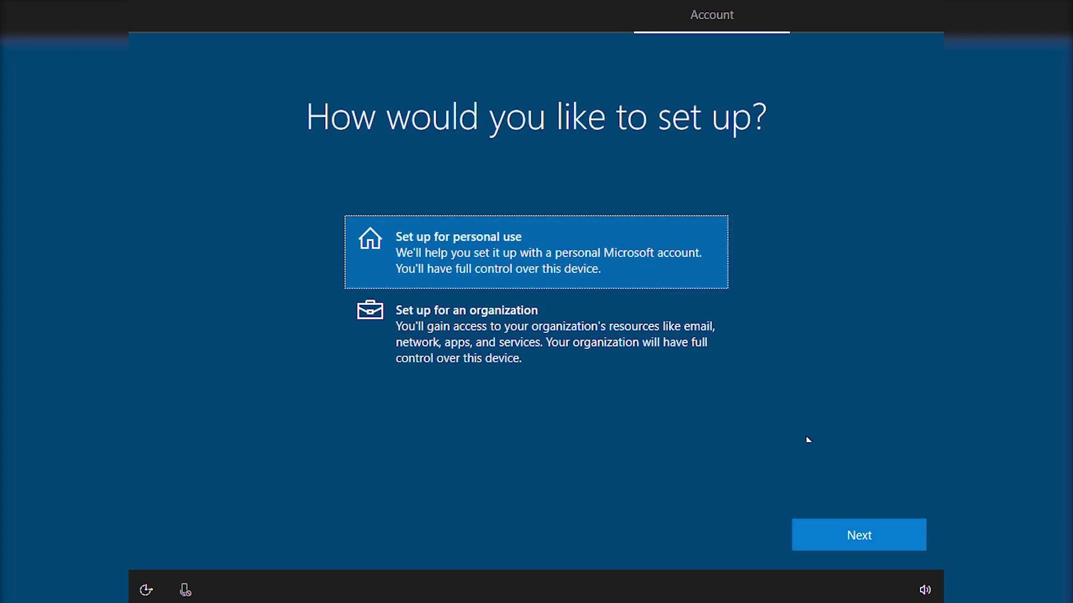
- Set up the PC for personal use with an offline account, declining the Microsoft account
click(846, 531)
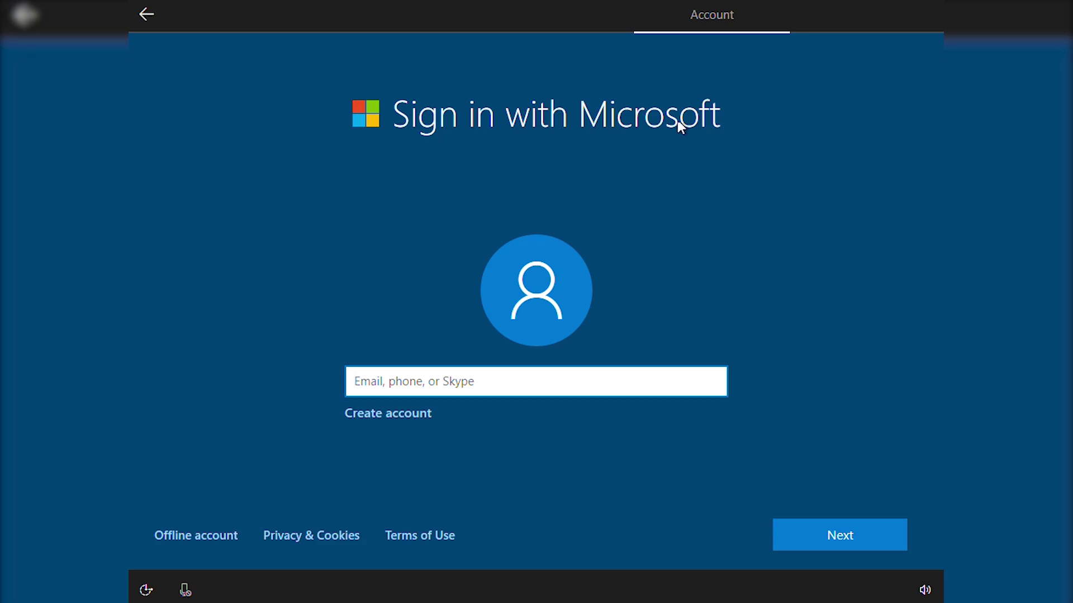
click(184, 537)
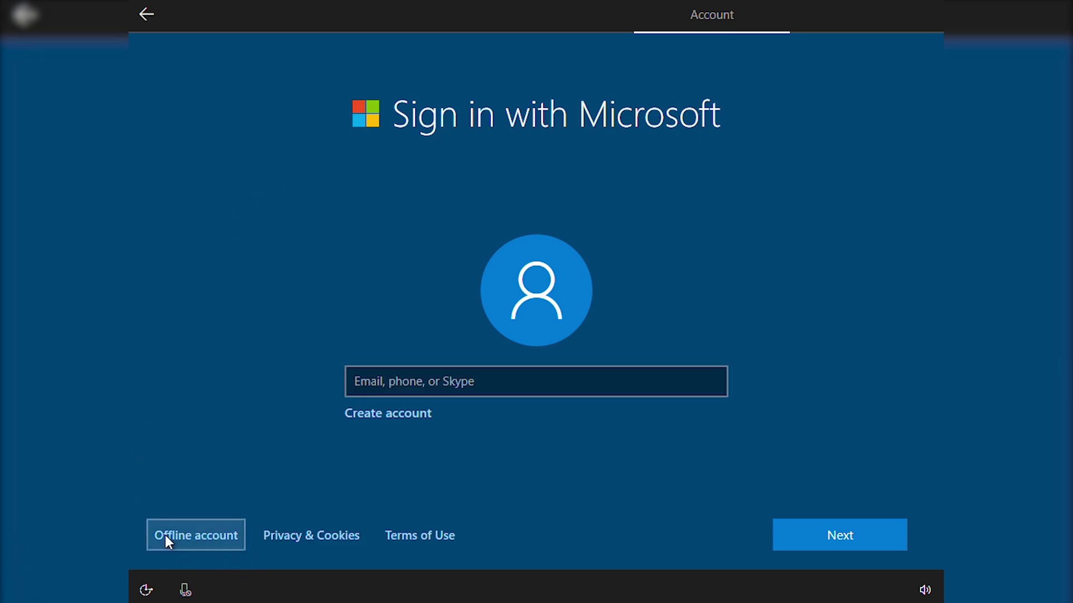
click(725, 535)
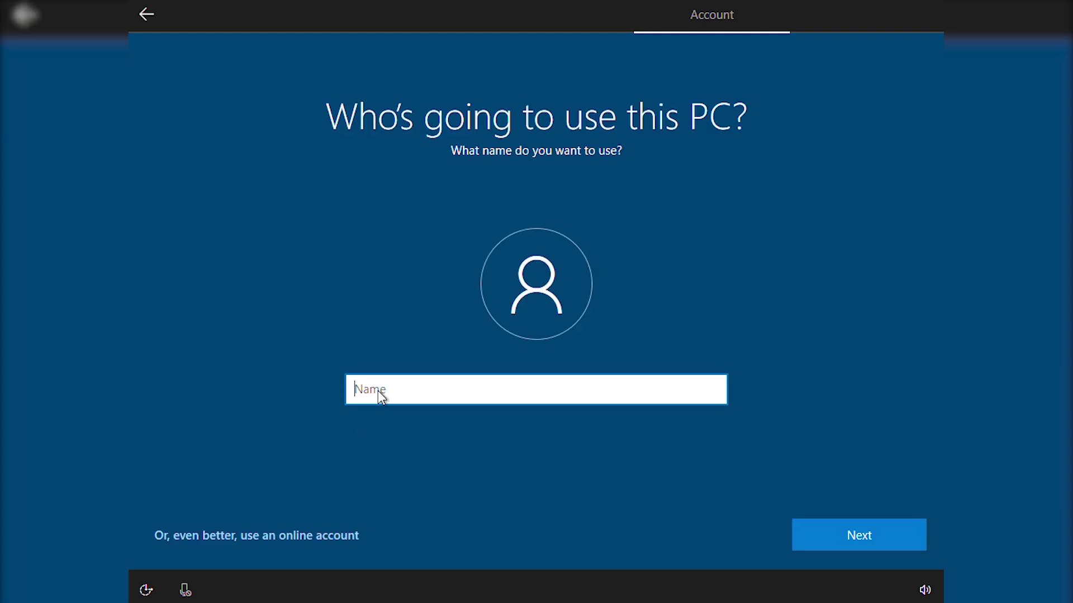
- Enter the user's name for the local account and continue with the password left blank
text(Uday)
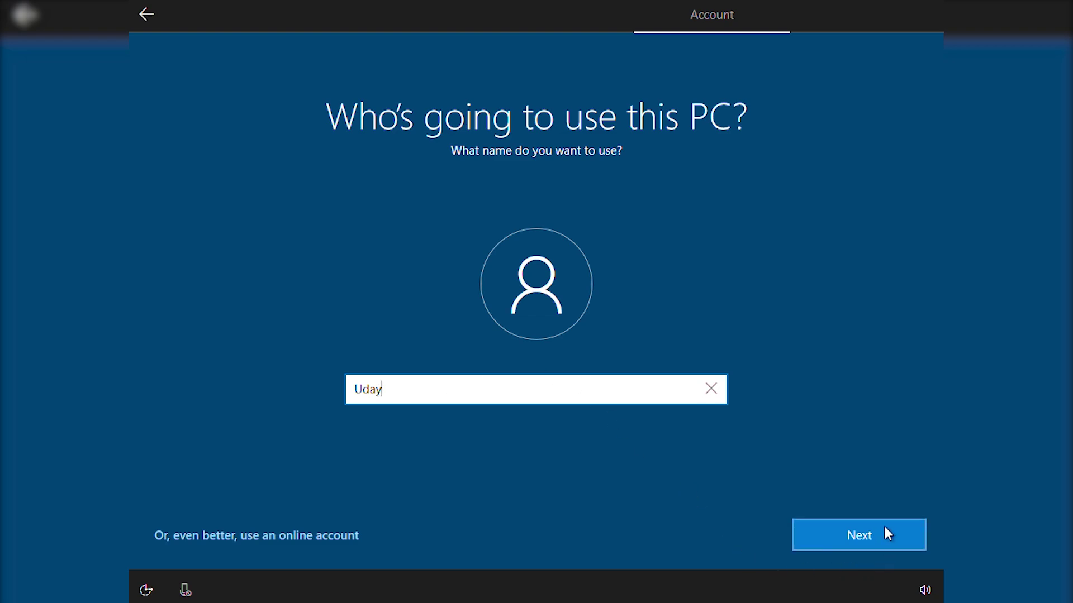
click(853, 532)
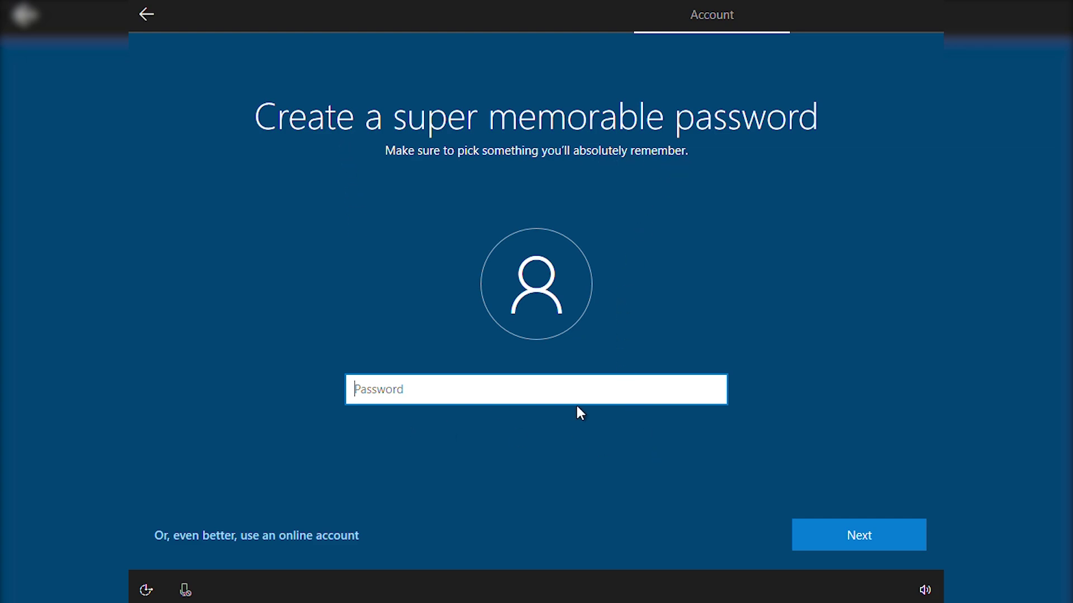
click(860, 535)
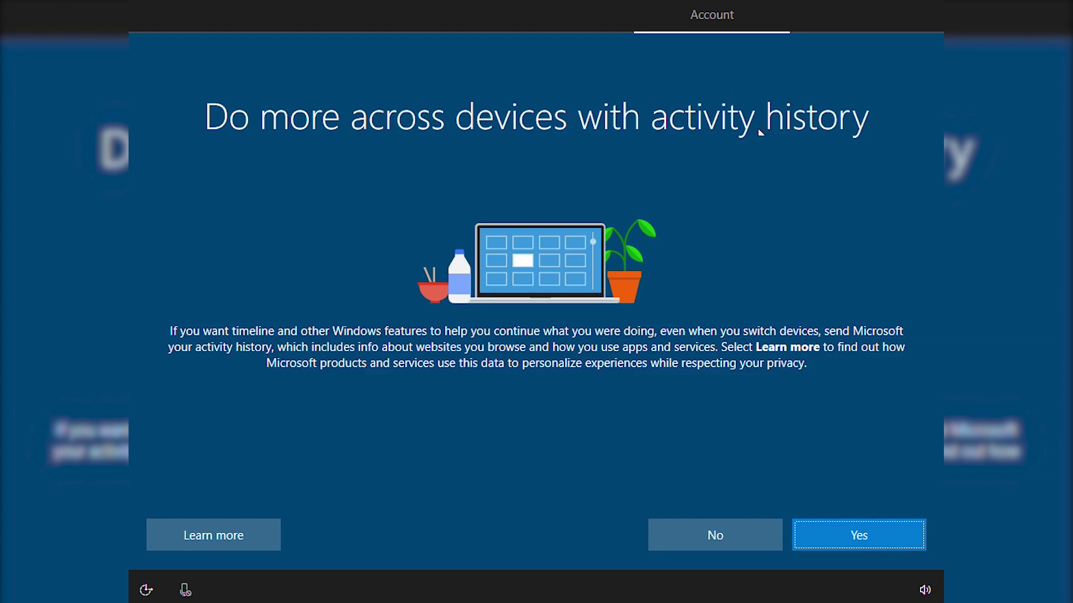
- Allow activity history and accept Cortana with the response to "Hey Cortana" enabled
click(873, 537)
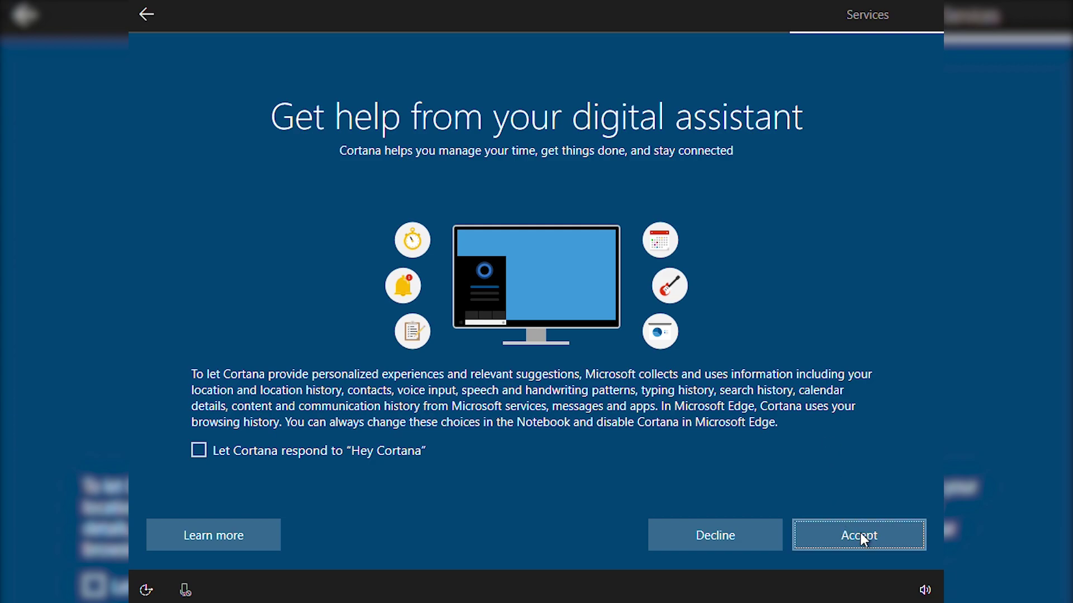
click(199, 451)
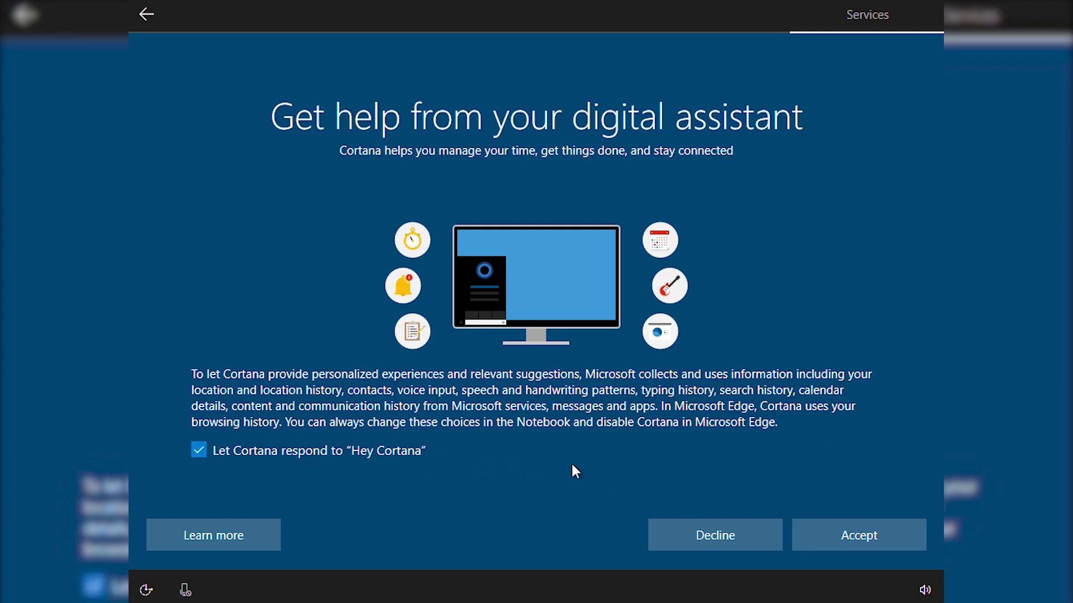
click(898, 534)
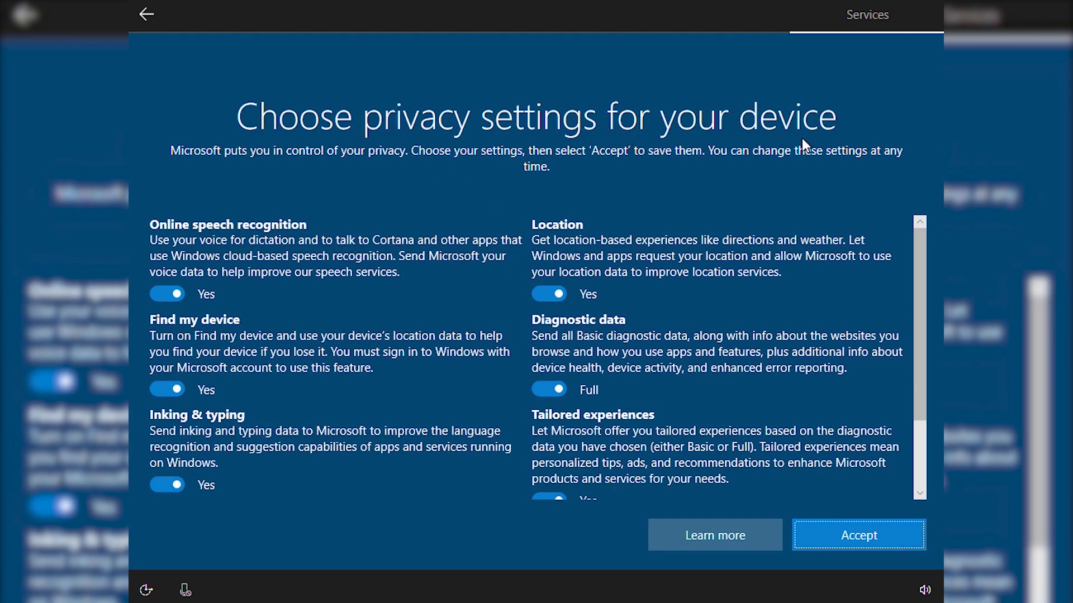
- Review the device privacy settings and accept them with every option left on
scroll(920, 303, down, 1)
scroll(923, 419, down, 2)
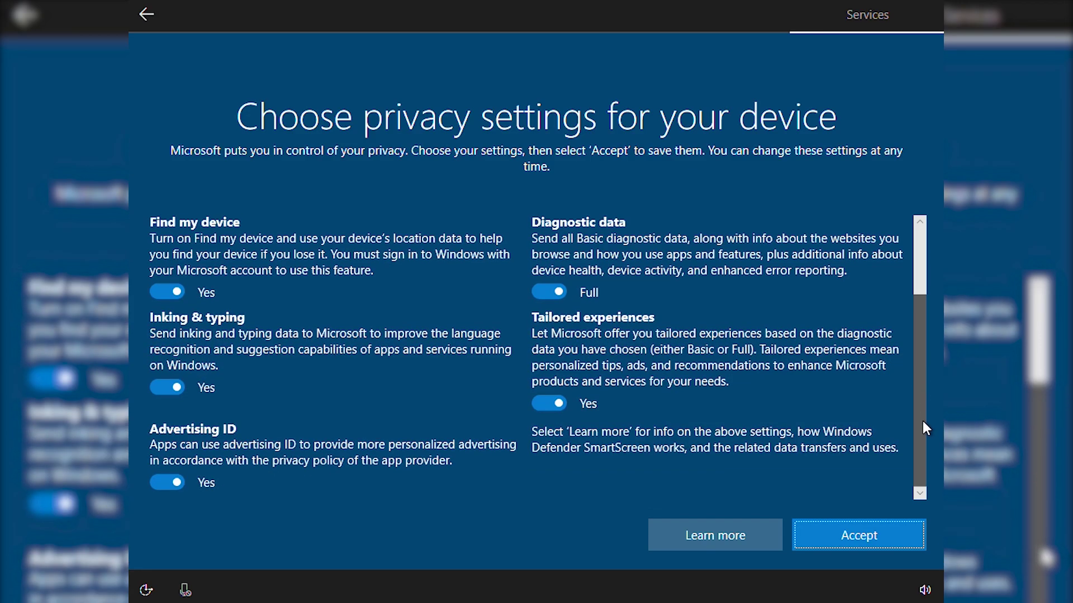
scroll(924, 252, up, 3)
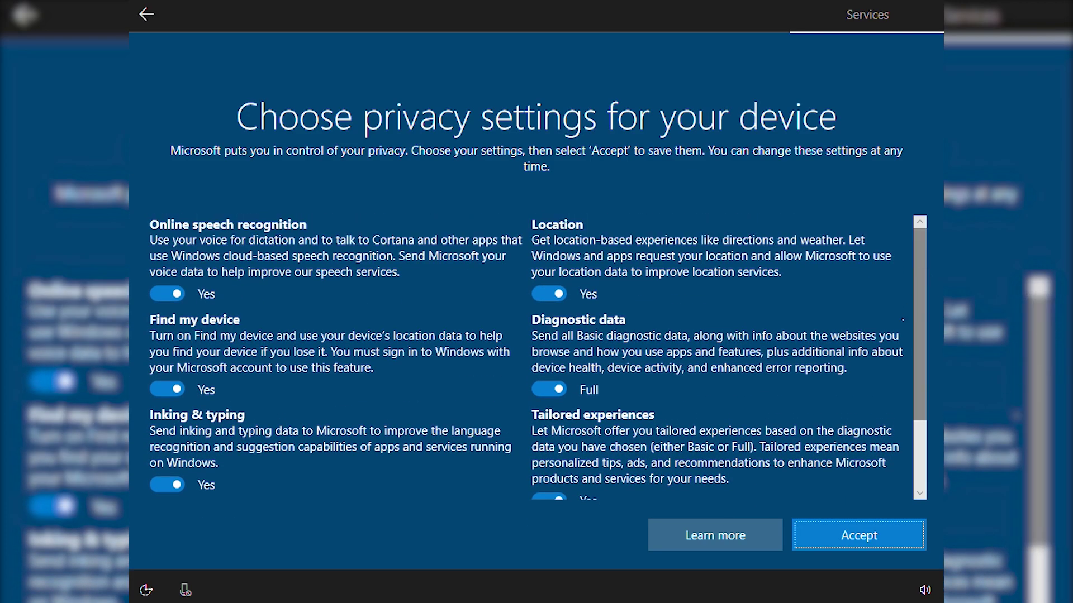
click(863, 530)
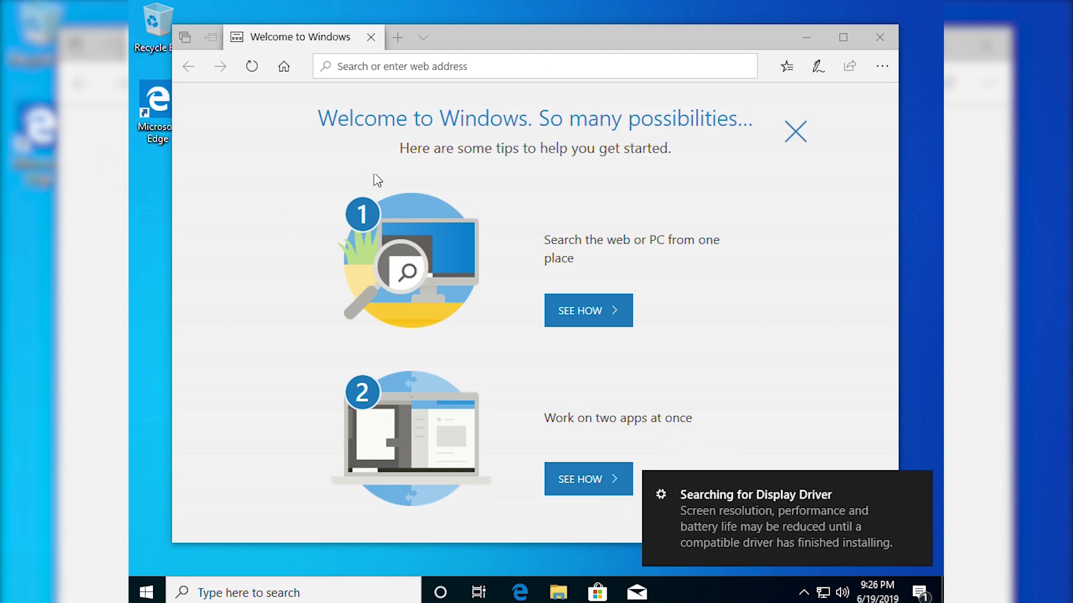
- Close the browser's Windows welcome page and set the display resolution to 1920 × 1080
click(880, 40)
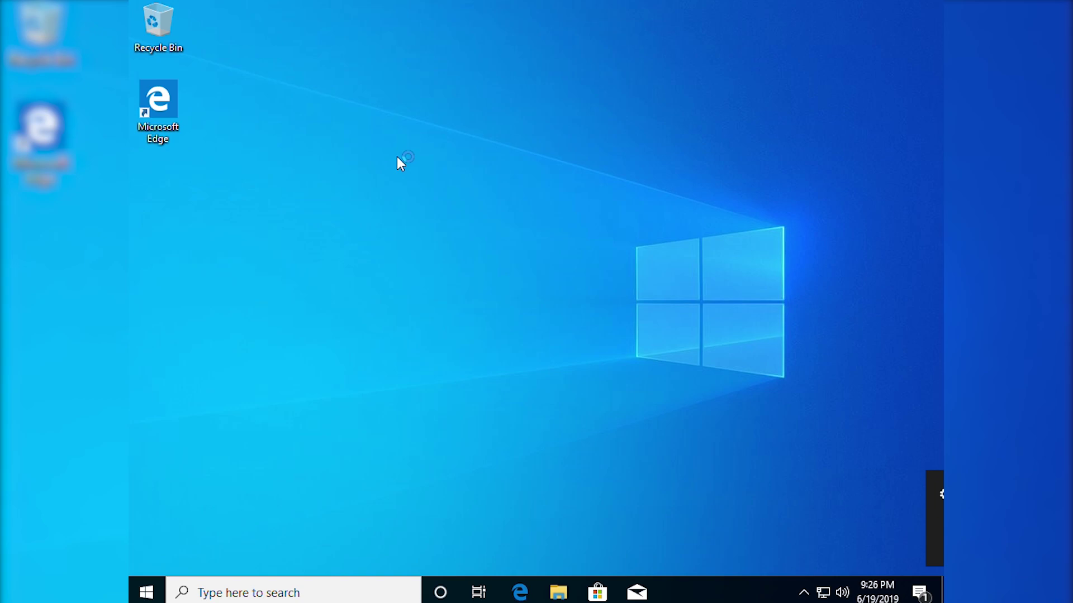
right_click(483, 185)
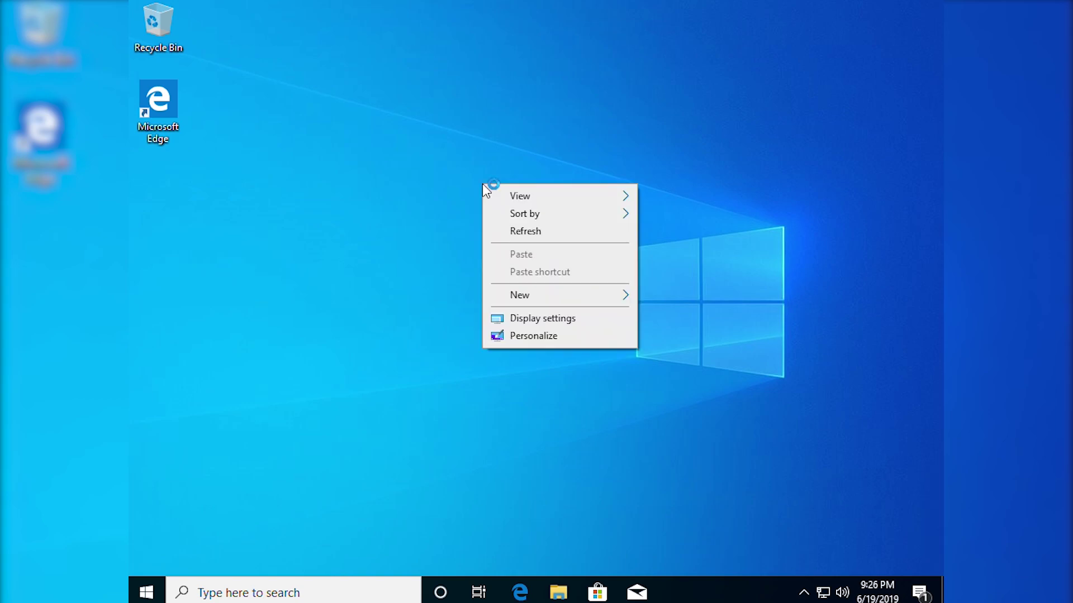
click(551, 318)
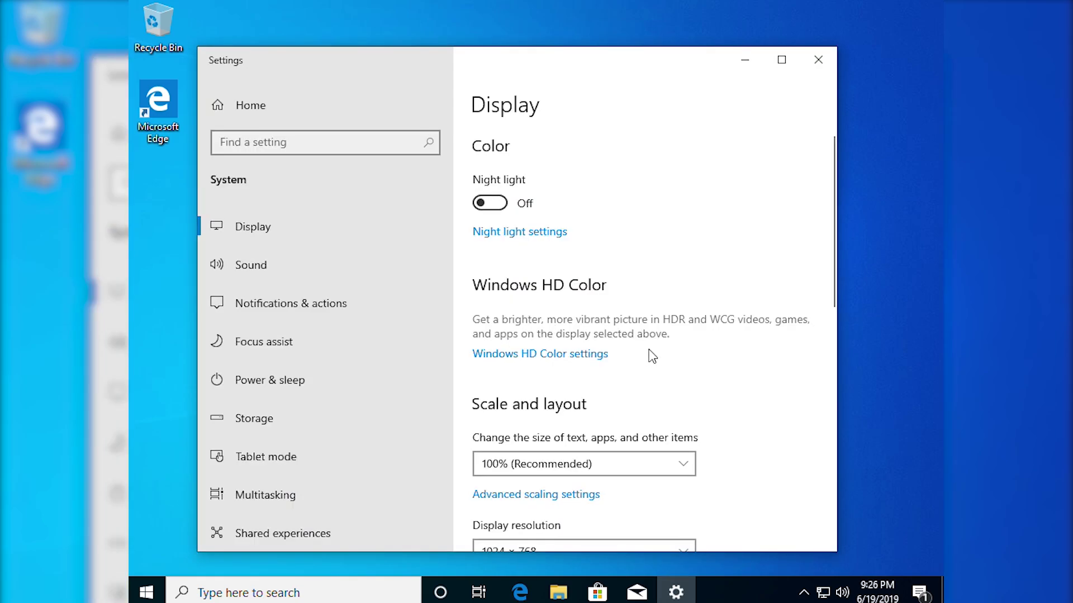
scroll(654, 358, down, 5)
click(580, 398)
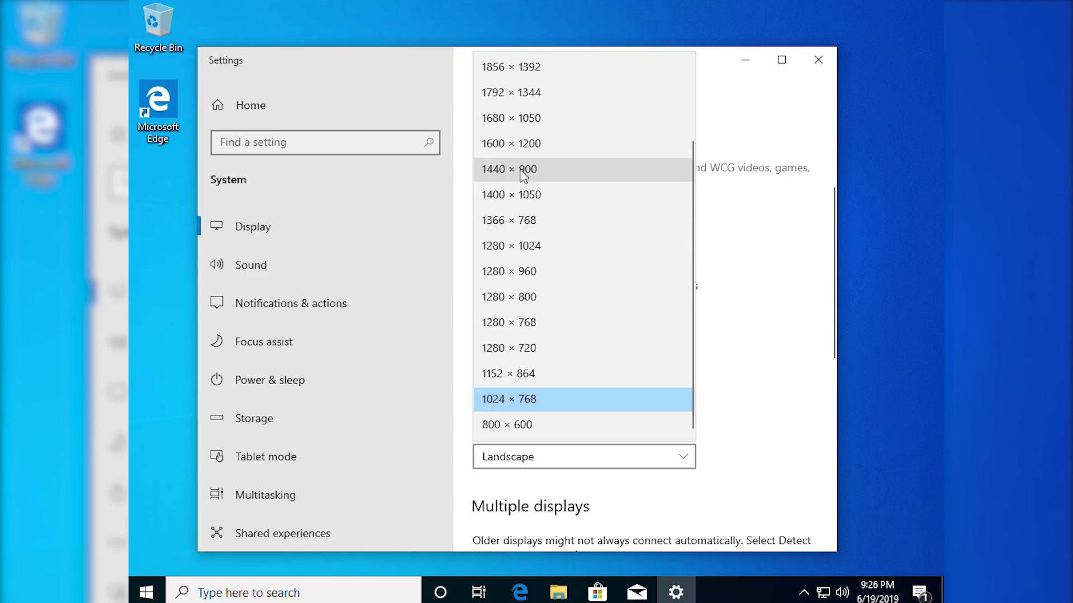
scroll(523, 175, up, 2)
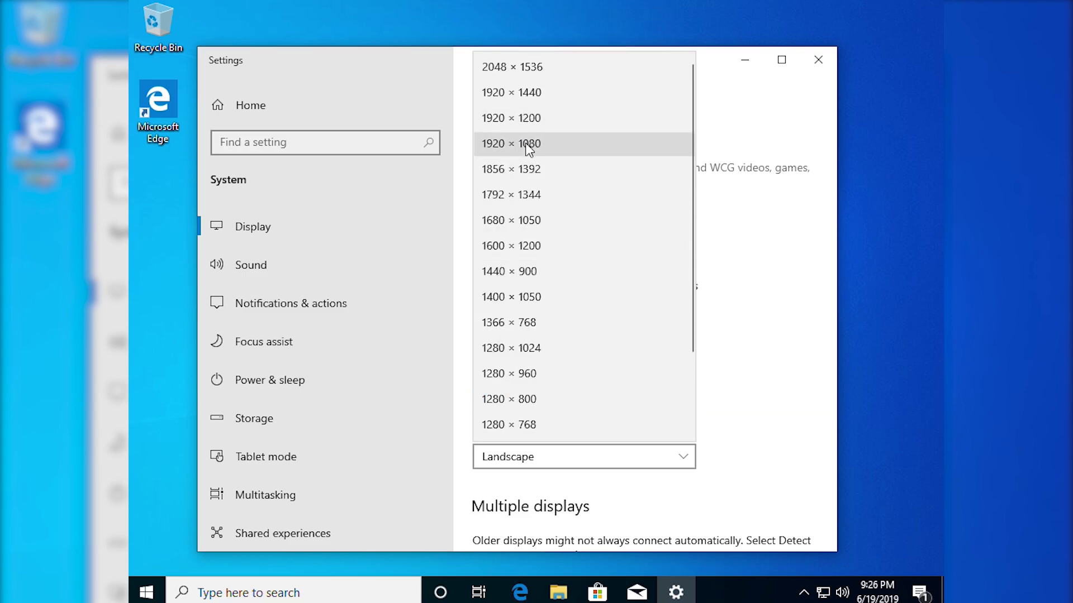
click(529, 147)
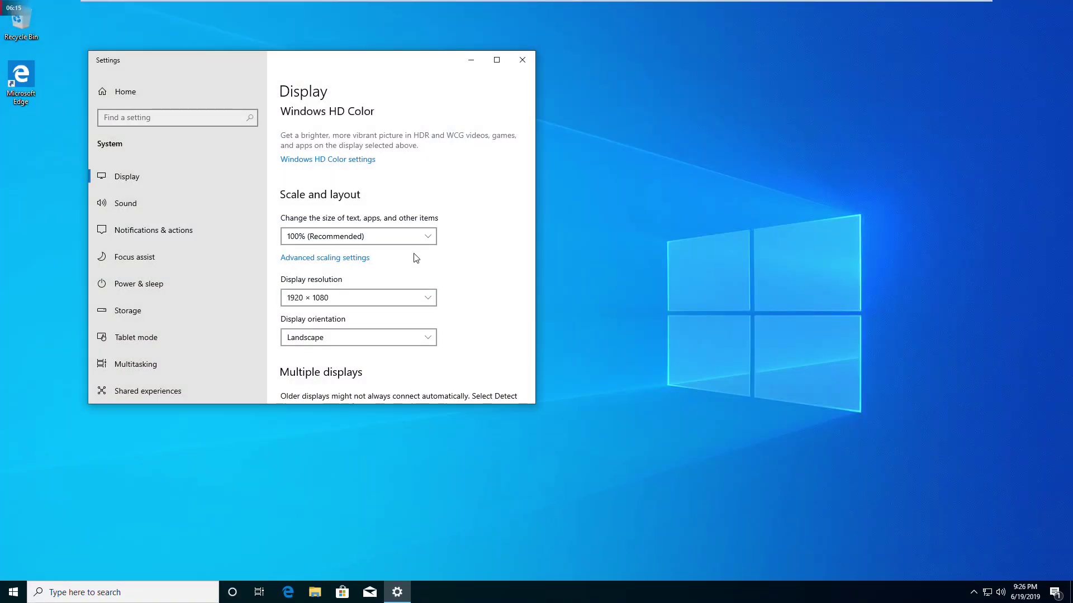
click(522, 60)
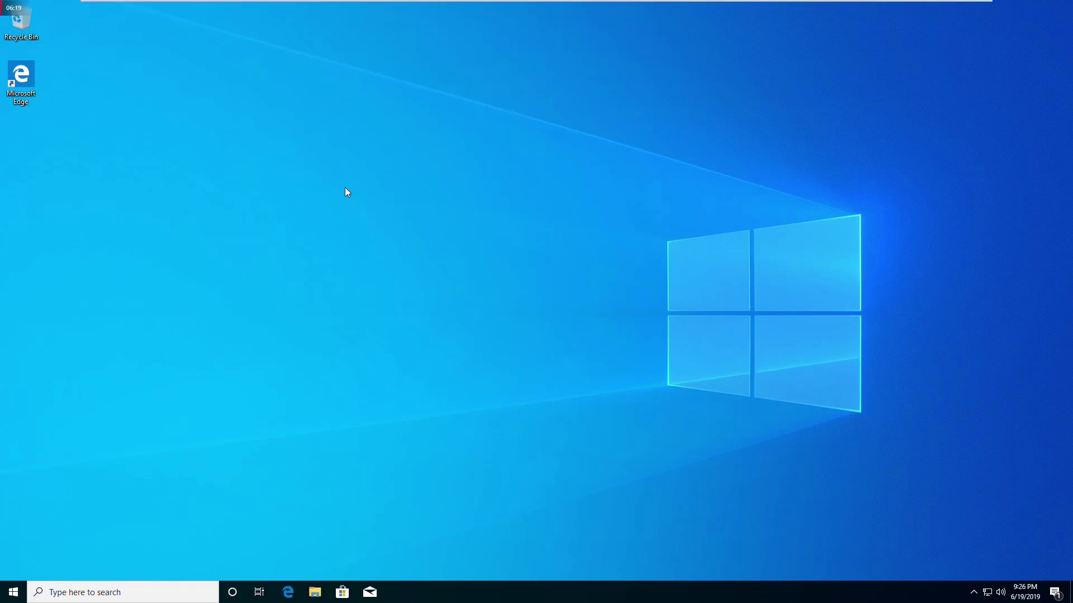
- Refresh the desktop twice and open its personalization settings
right_click(342, 188)
click(403, 221)
right_click(405, 186)
click(433, 218)
right_click(405, 182)
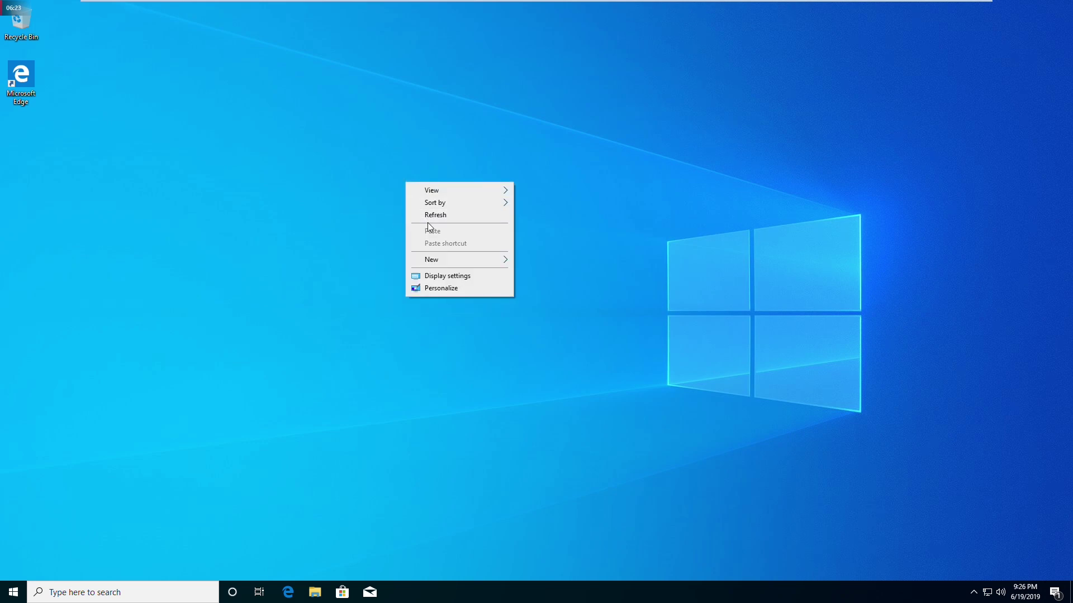
click(437, 290)
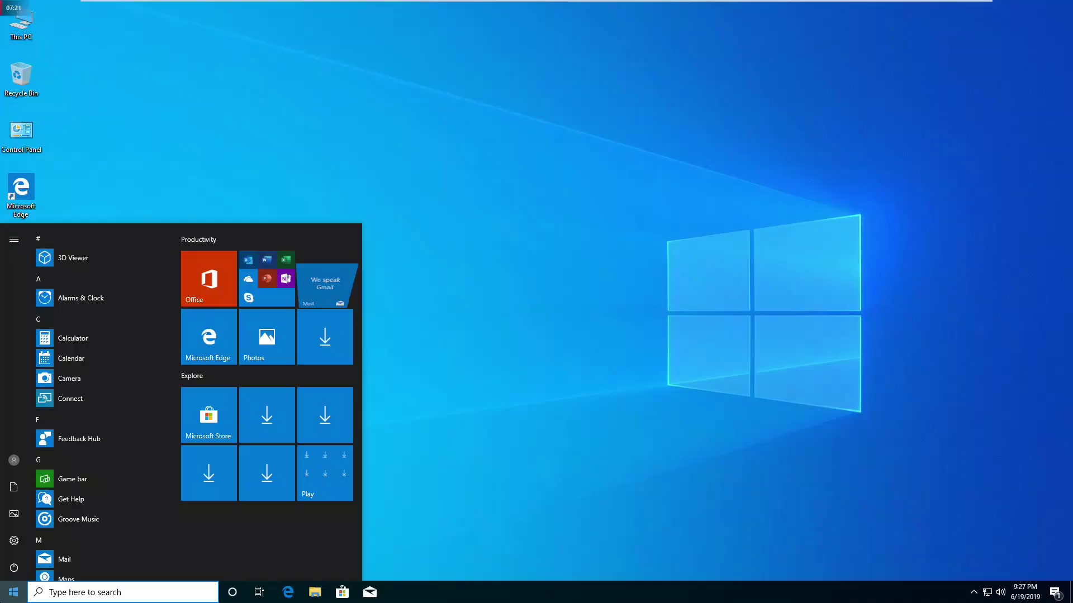
- Find and open Notepad, and bring up its About information to check the Windows version
text(notes)
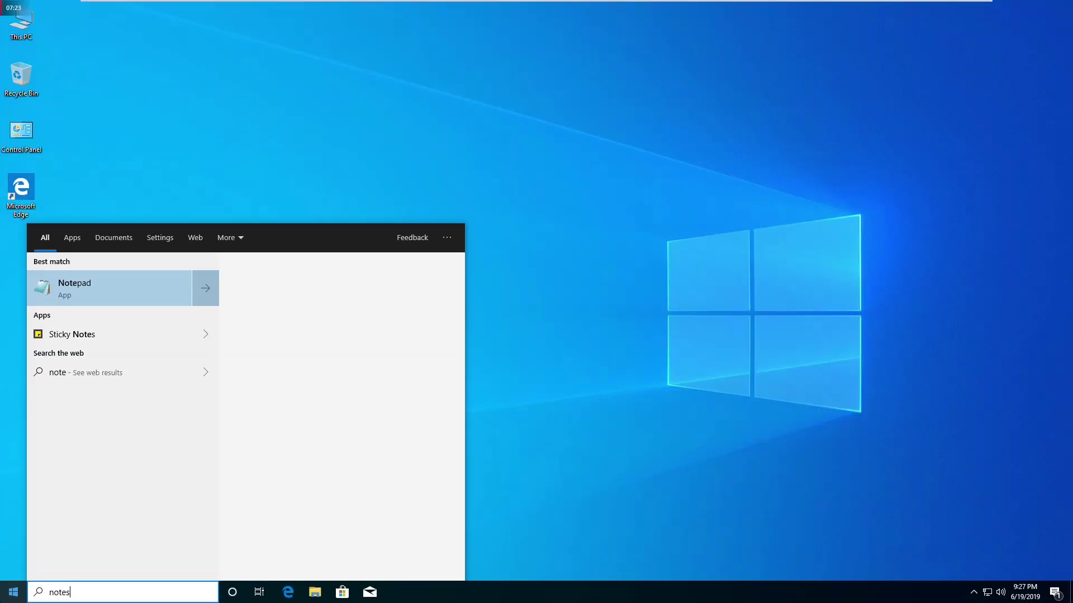
key(Escape)
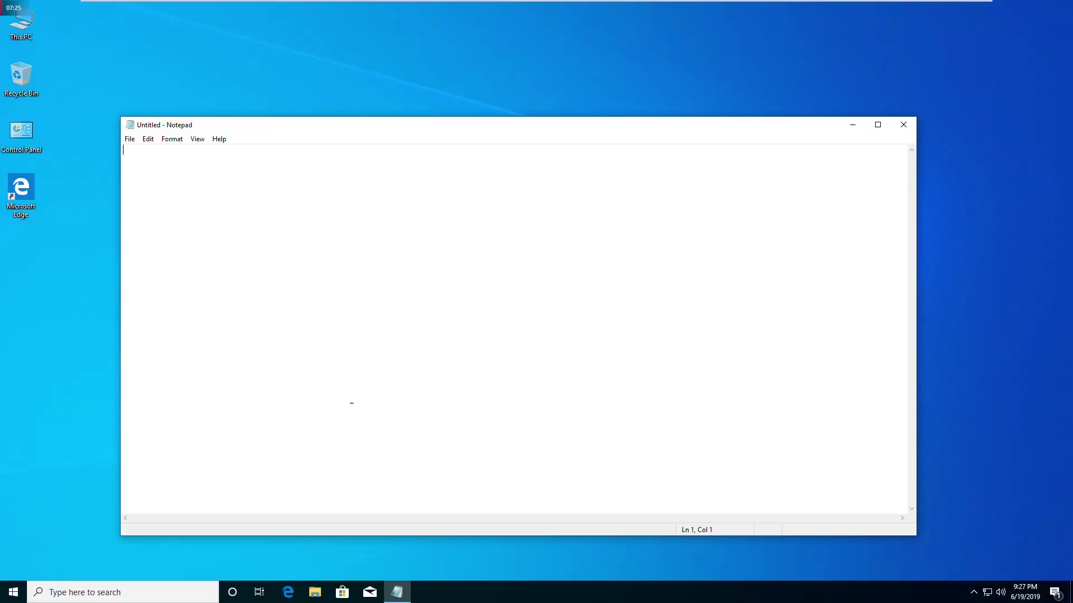
click(219, 139)
click(236, 180)
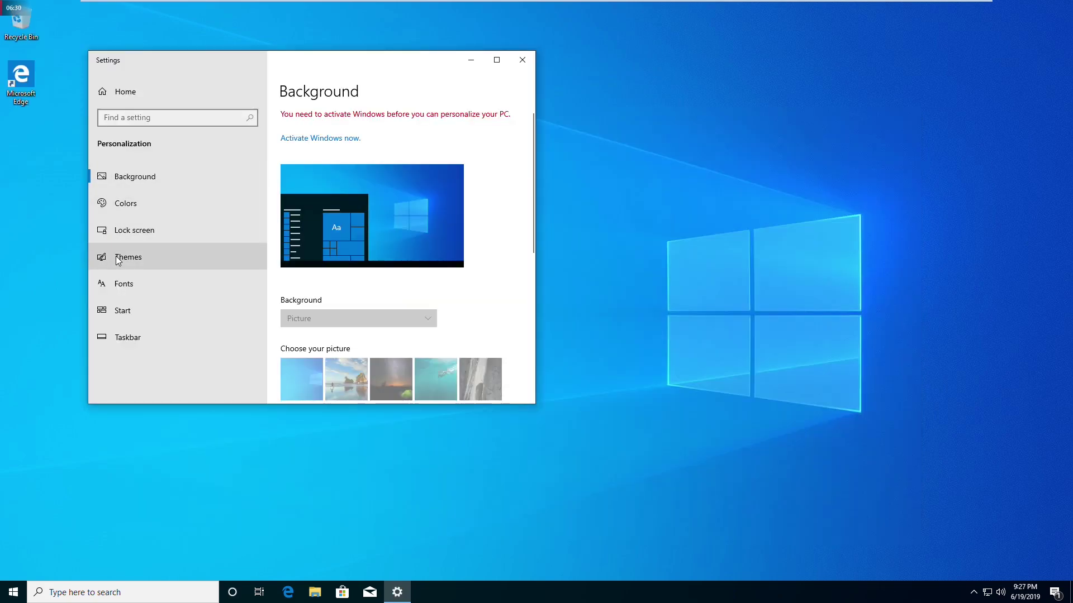
- Enable the Computer and Control Panel desktop icons from the Themes settings, and refresh the desktop
click(119, 258)
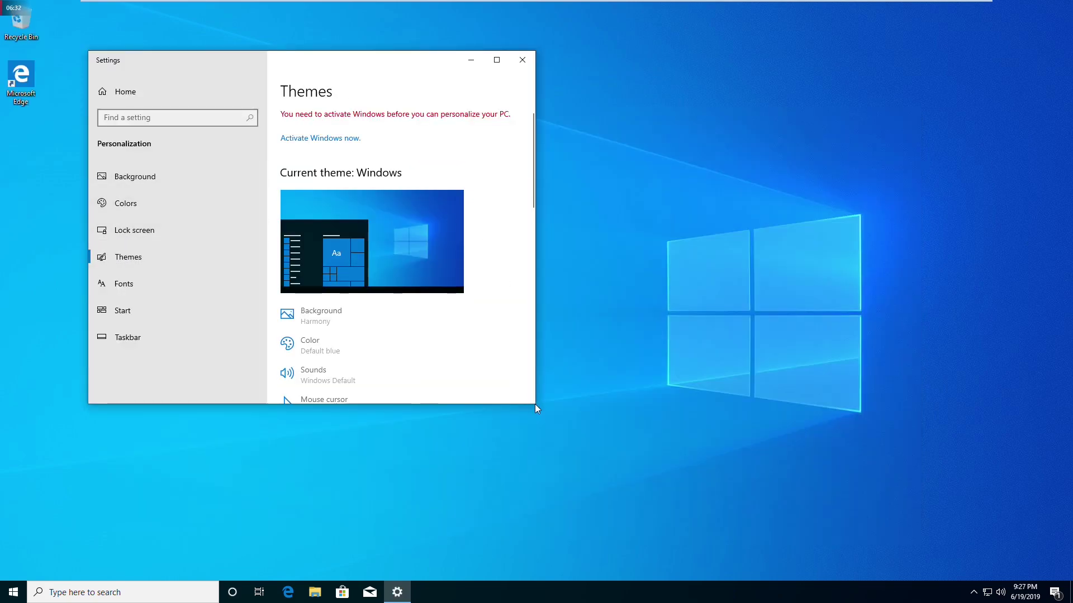
drag(536, 406, 927, 463)
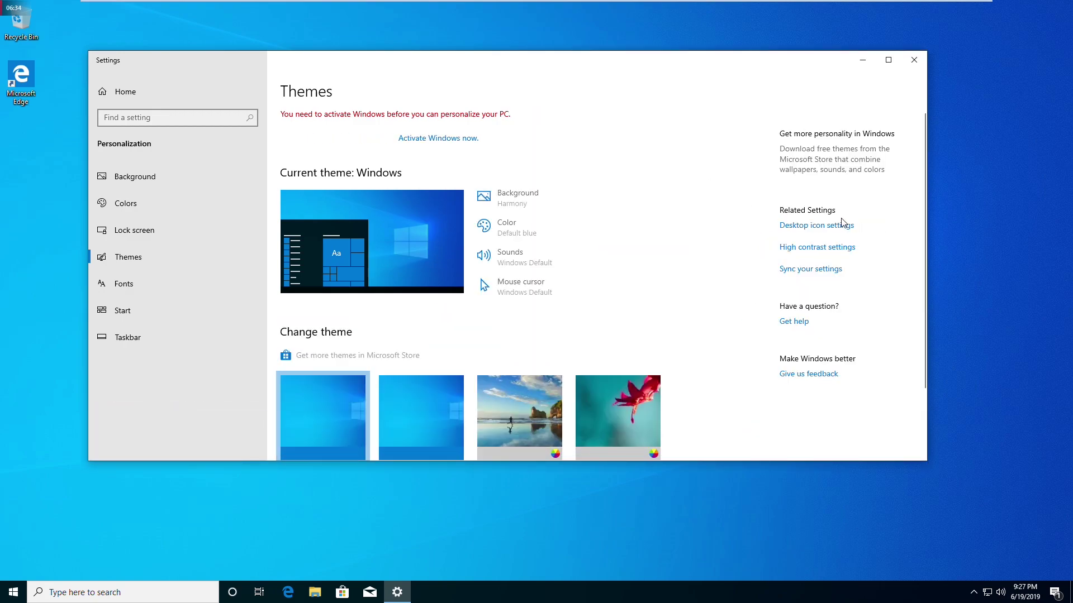
click(817, 228)
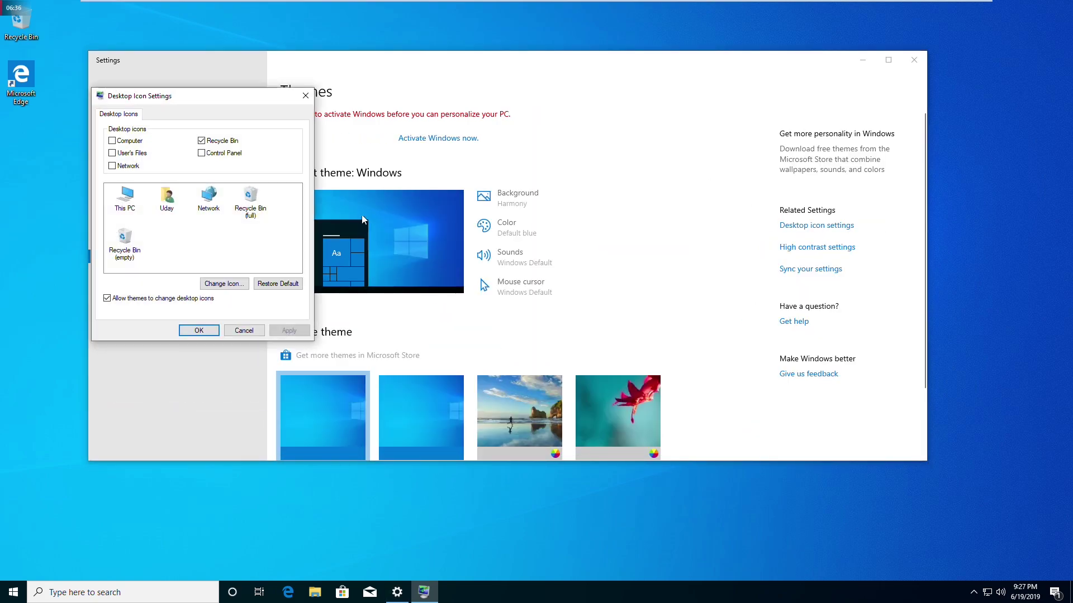
click(113, 142)
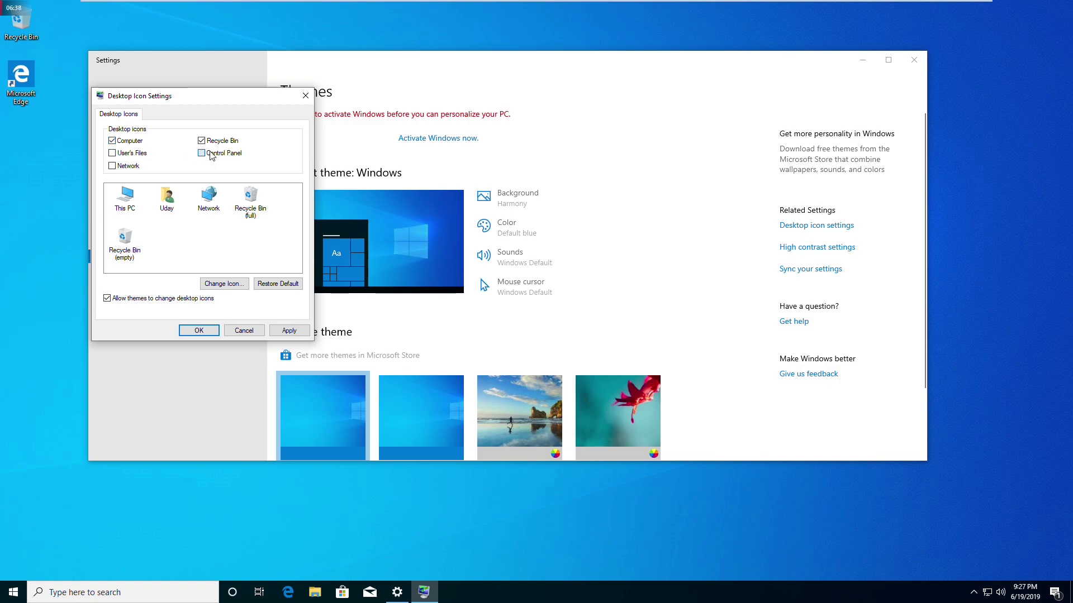
click(290, 332)
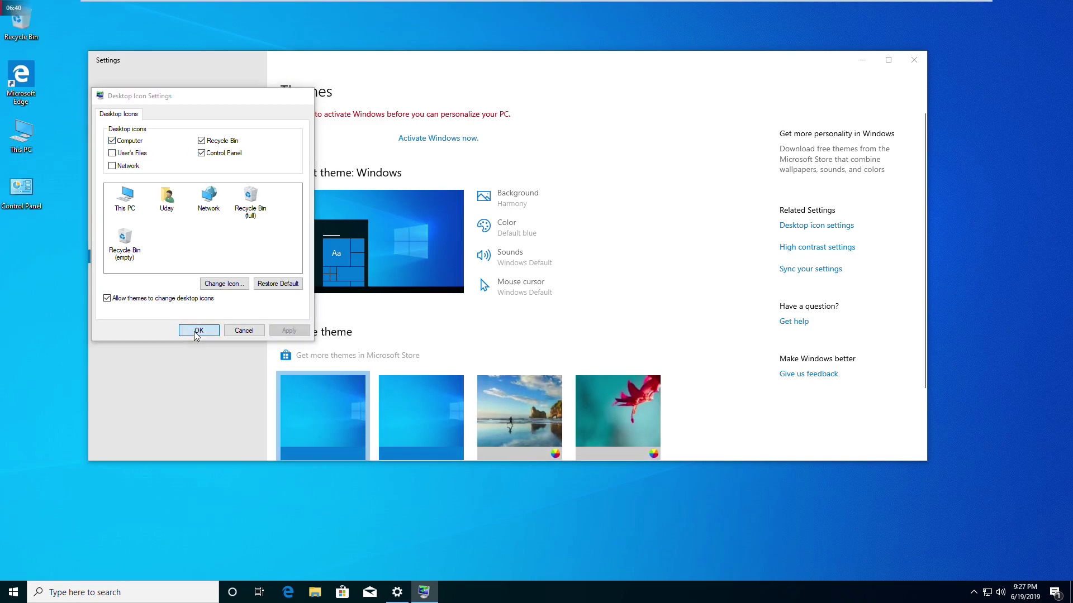
click(198, 331)
click(913, 61)
right_click(260, 114)
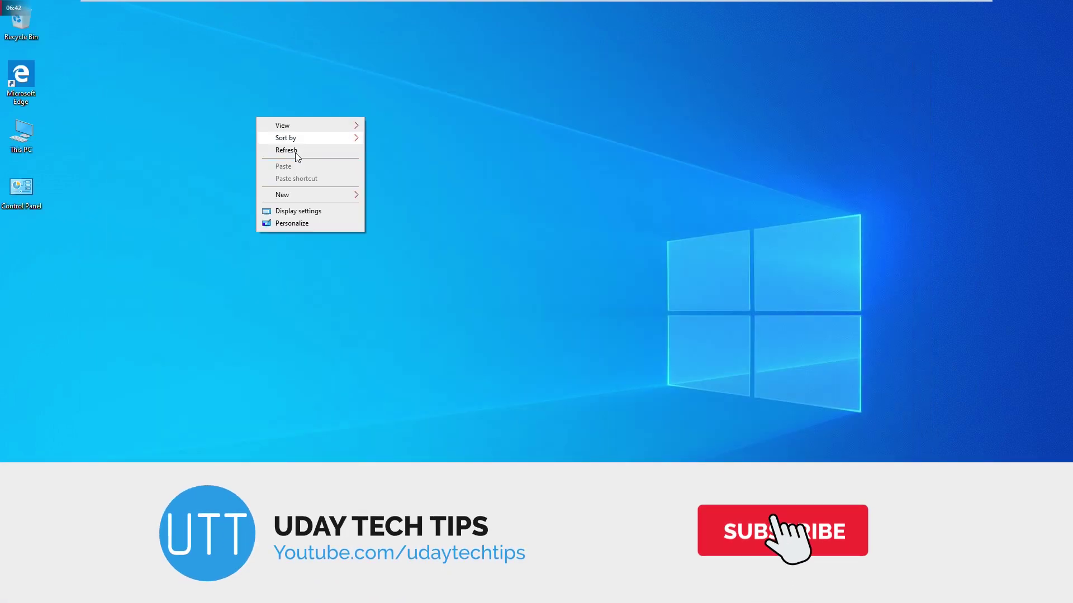
click(290, 154)
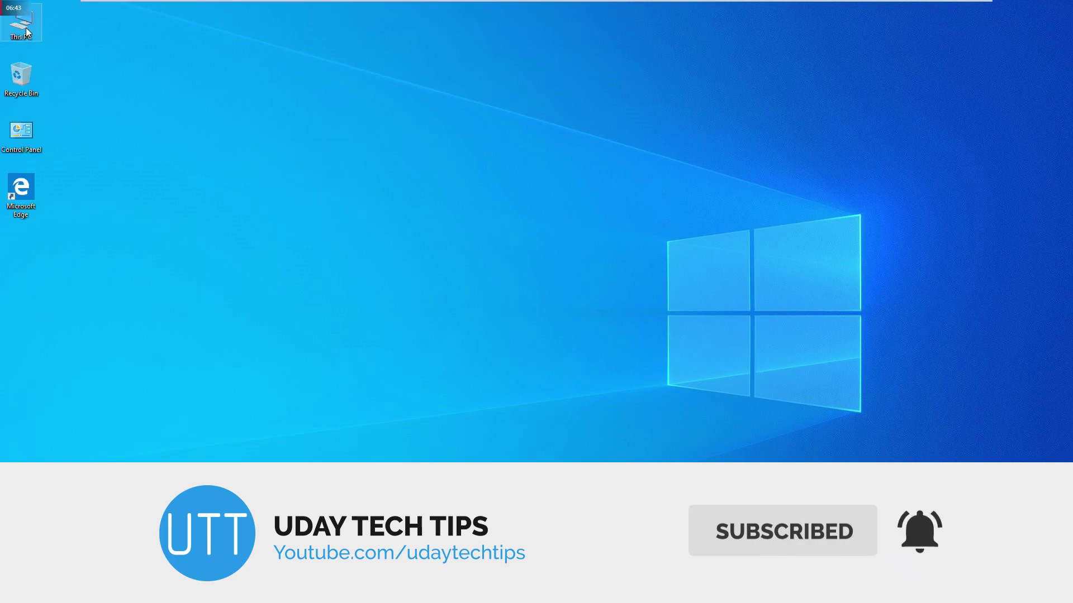